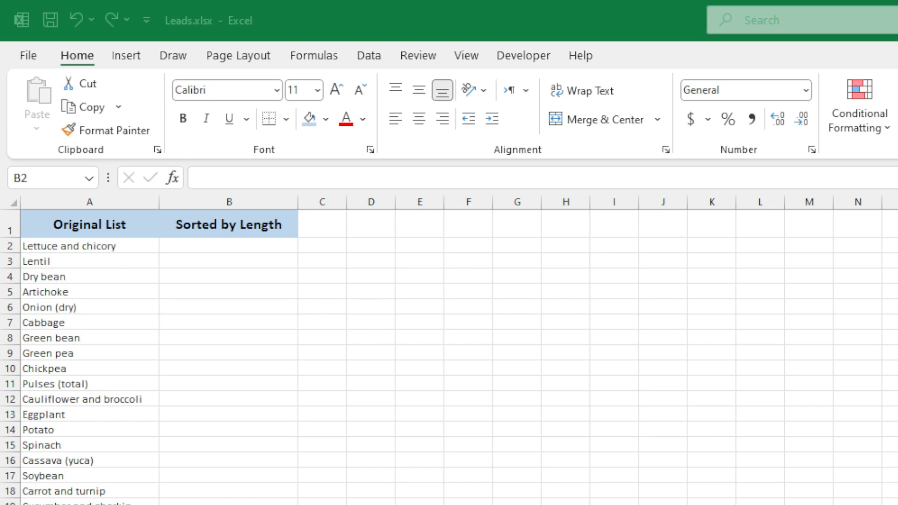
# Sort the Original List column alphabetically from A to Z
pyautogui.click(93, 249)
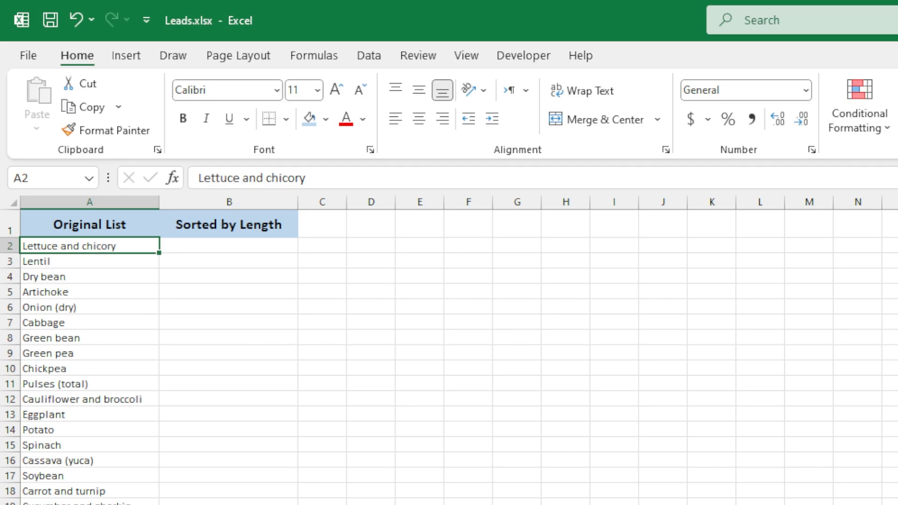
pyautogui.hotkey('ctrl', 'Down')
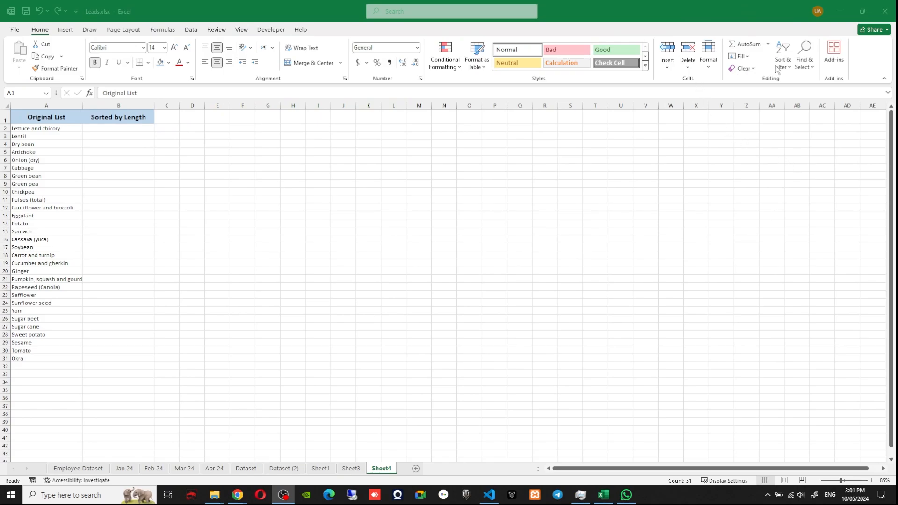
pyautogui.hotkey('ctrl', 'space')
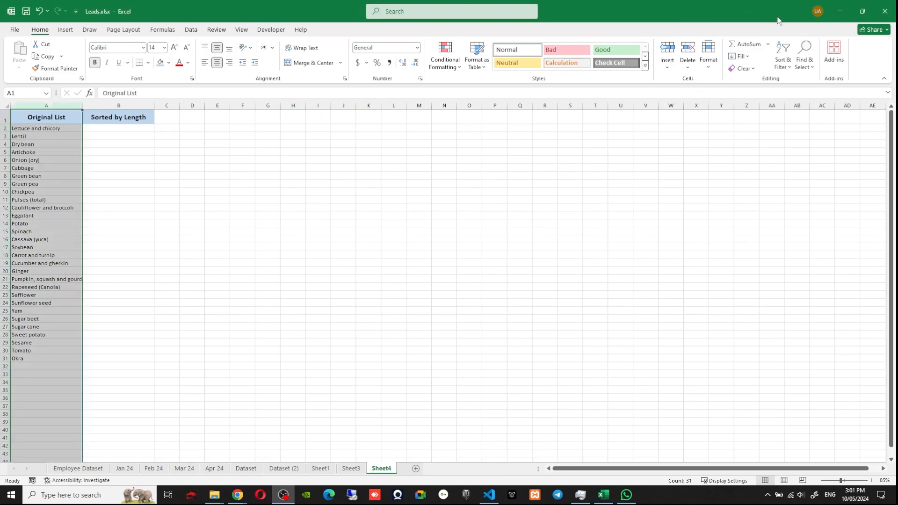
pyautogui.click(781, 68)
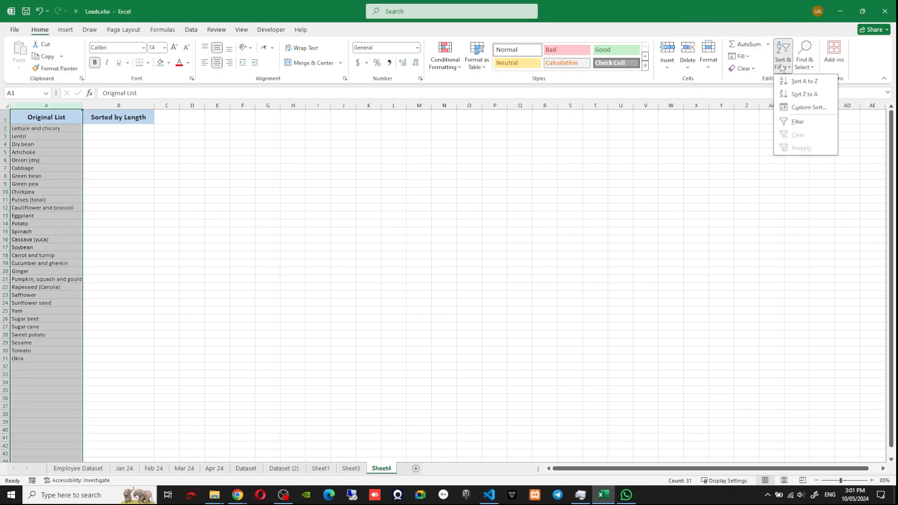
pyautogui.click(801, 81)
pyautogui.click(34, 129)
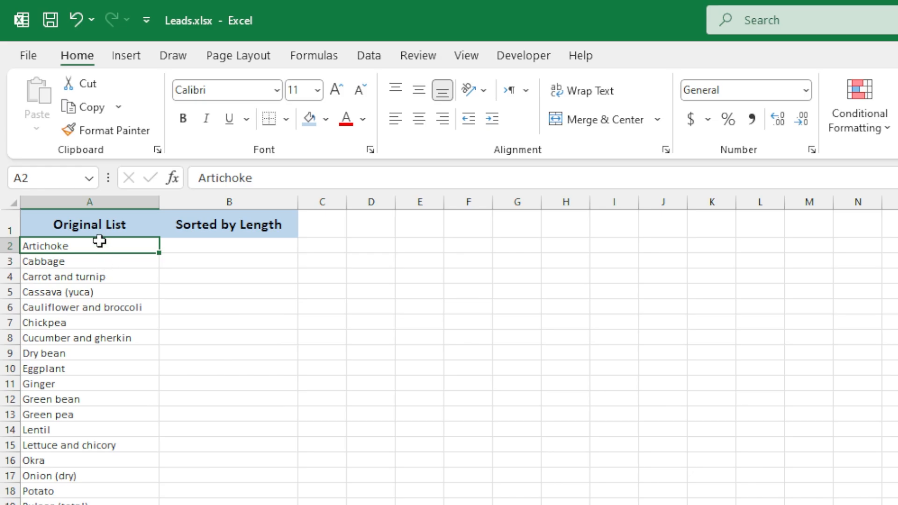
pyautogui.moveTo(51, 127); pyautogui.dragTo(47, 310)
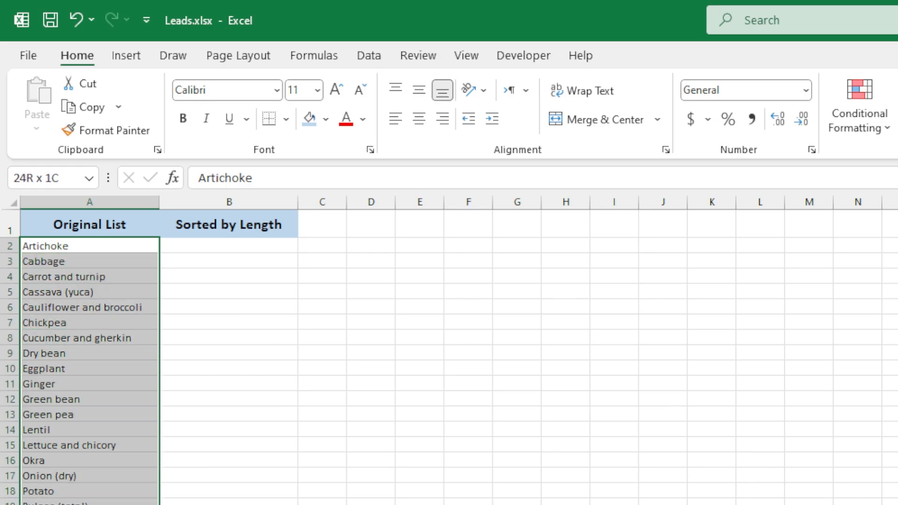
pyautogui.click(97, 245)
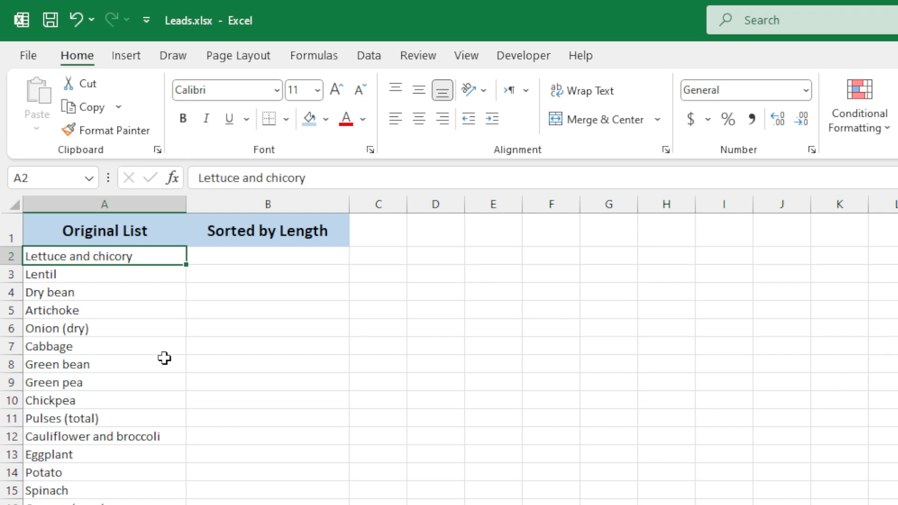
pyautogui.click(63, 275)
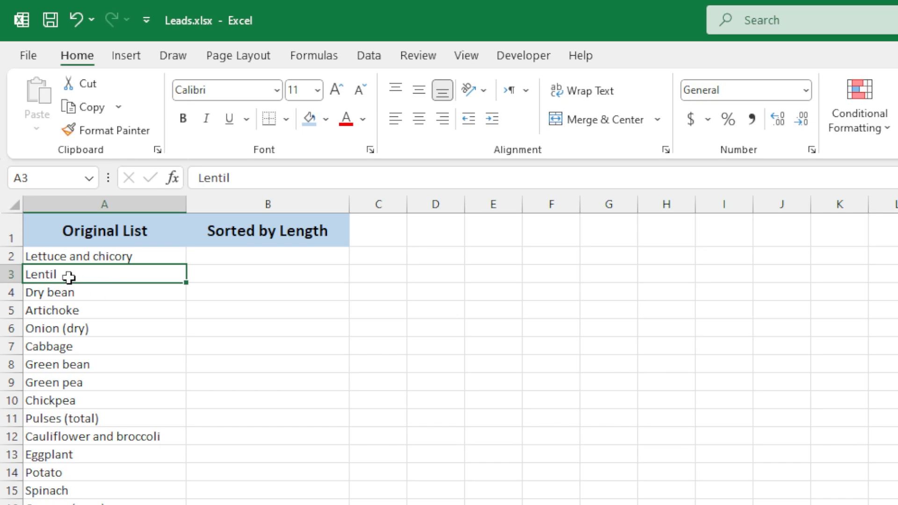
pyautogui.moveTo(60, 254); pyautogui.dragTo(65, 275)
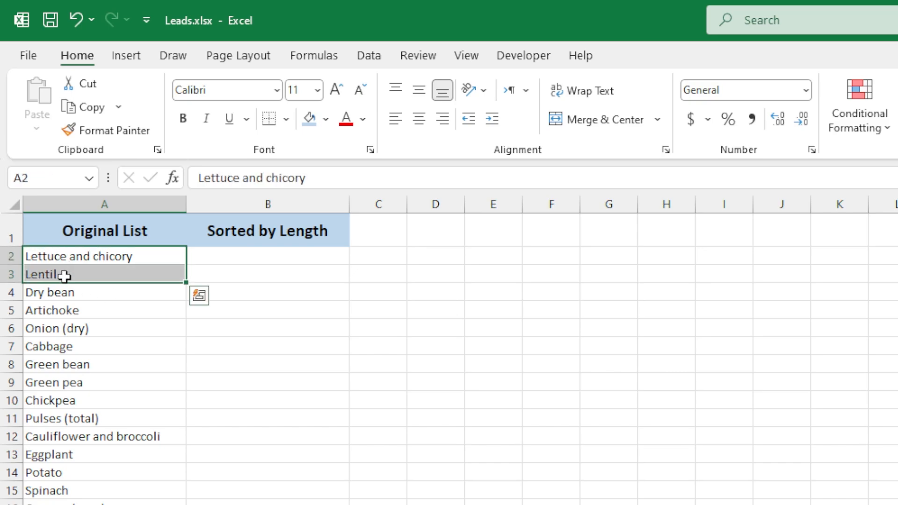
pyautogui.click(51, 275)
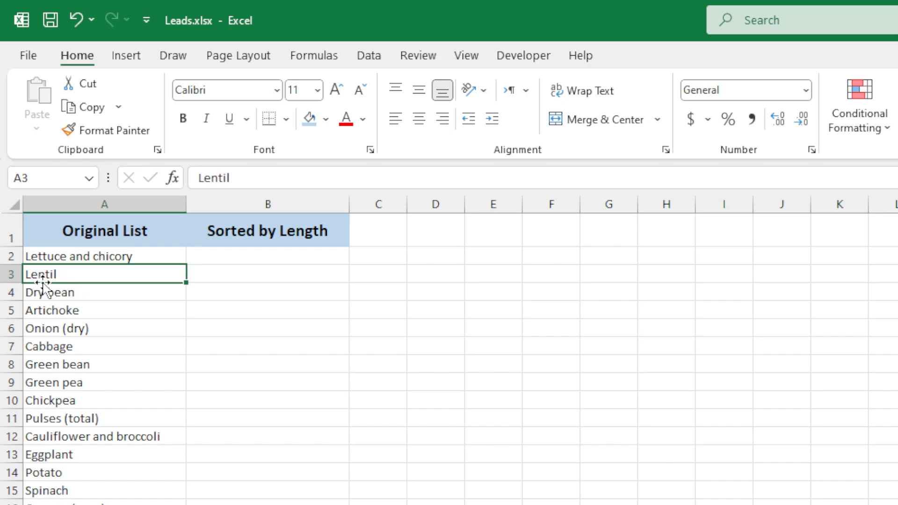
pyautogui.press('Up')
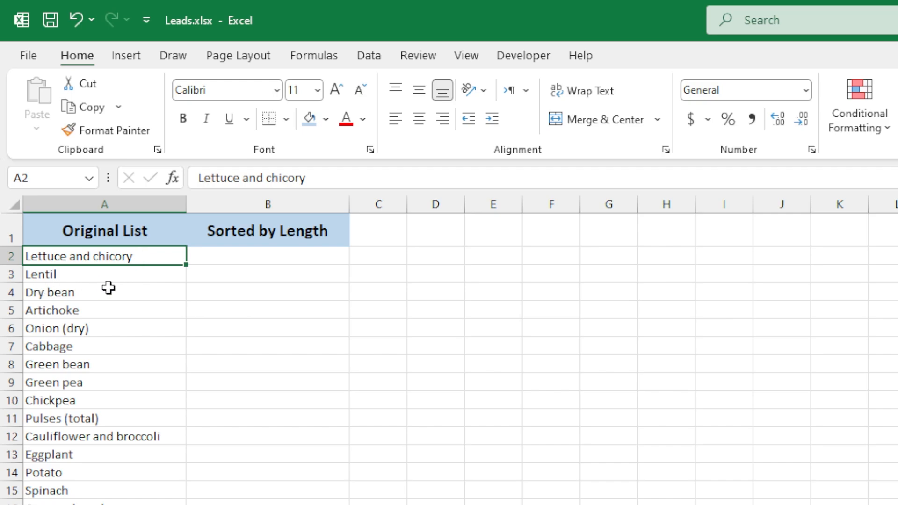
pyautogui.click(97, 274)
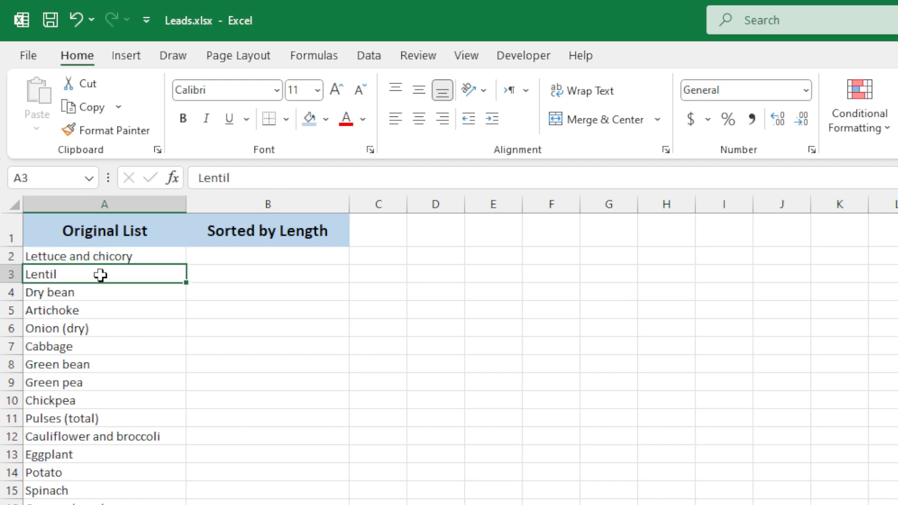
pyautogui.click(220, 255)
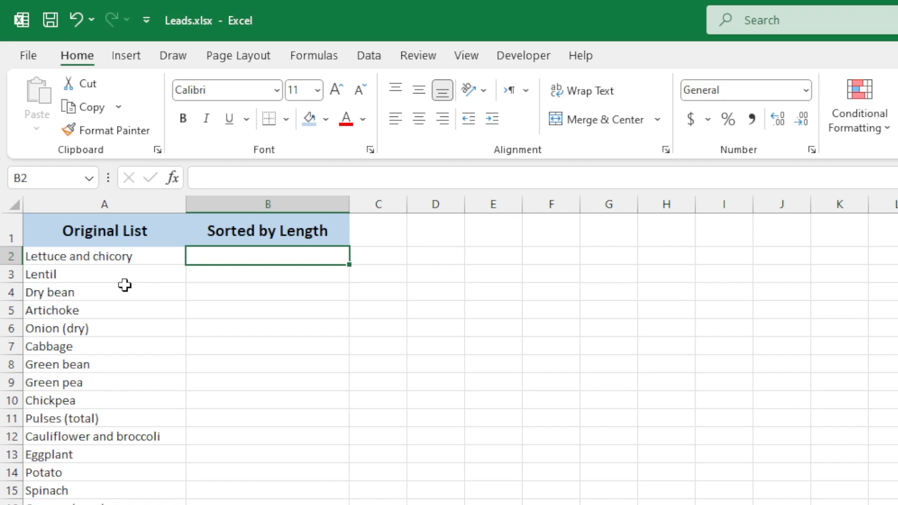
pyautogui.click(60, 257)
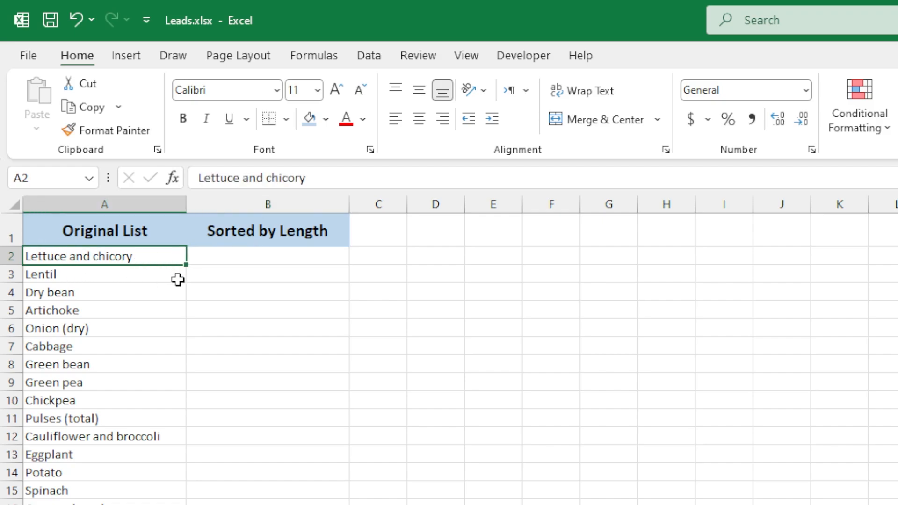
pyautogui.click(233, 275)
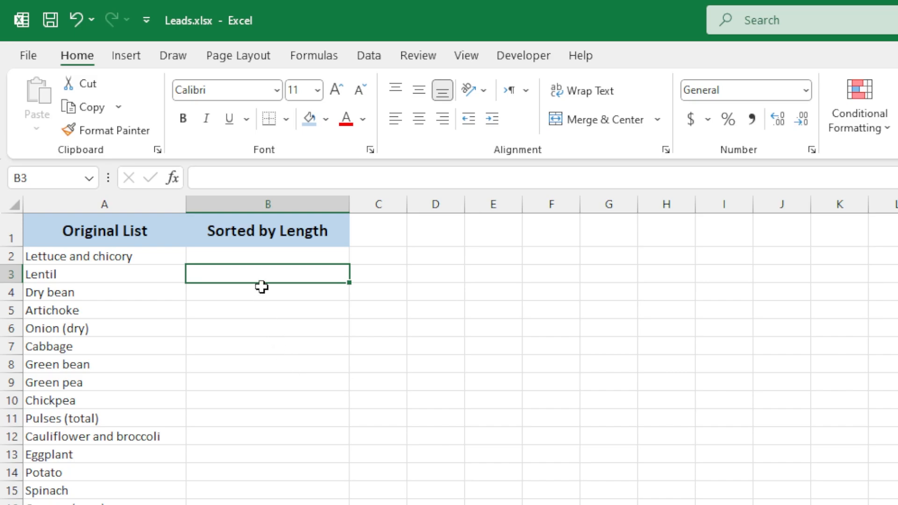
# Start a SORTBY formula in B2 using A2:A31 as the array to sort
pyautogui.click(251, 257)
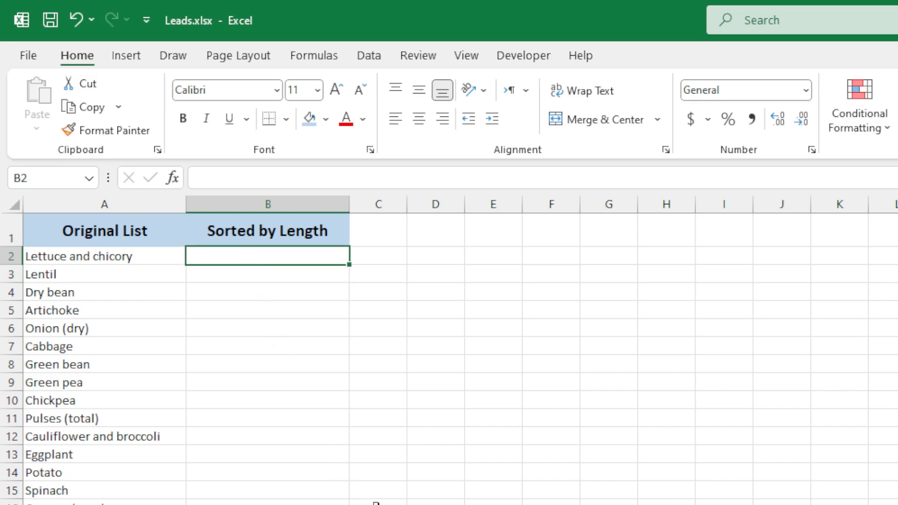
pyautogui.write('=sortby')
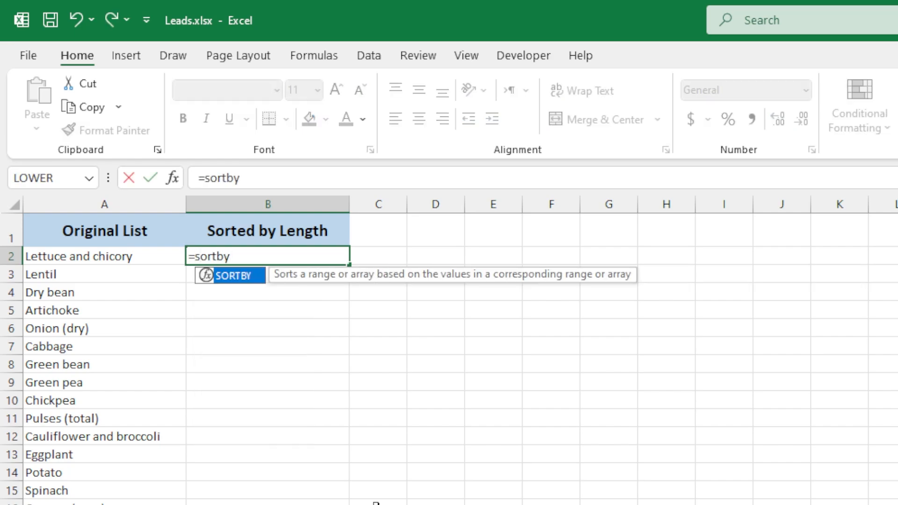
pyautogui.press('Tab')
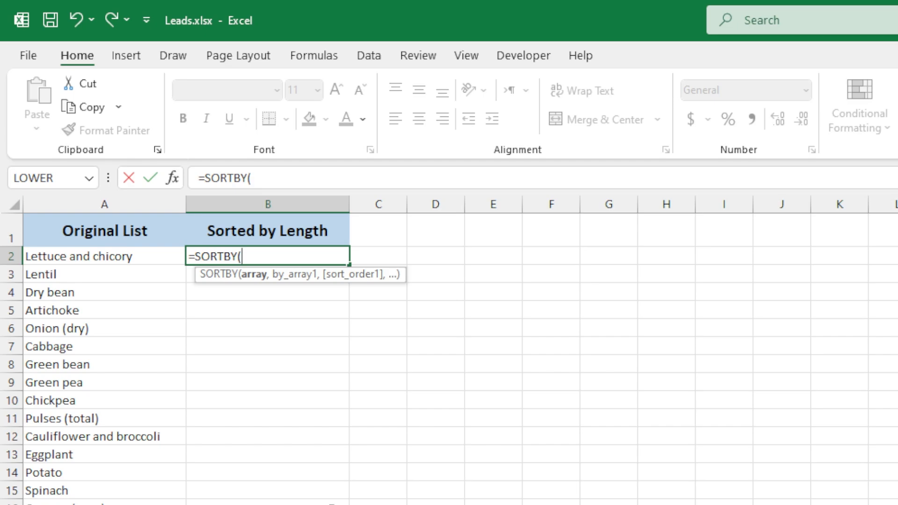
pyautogui.click(114, 257)
pyautogui.hotkey('ctrl', 'shift', 'Down')
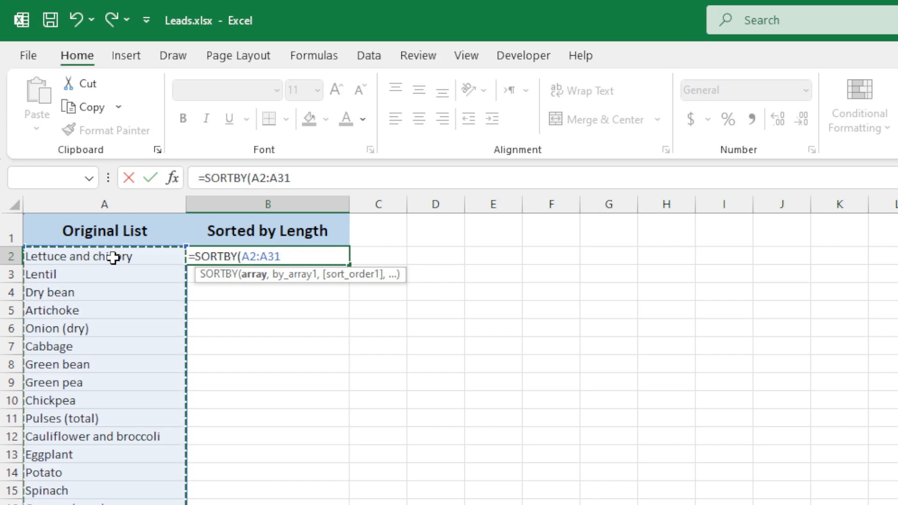
pyautogui.write(',')
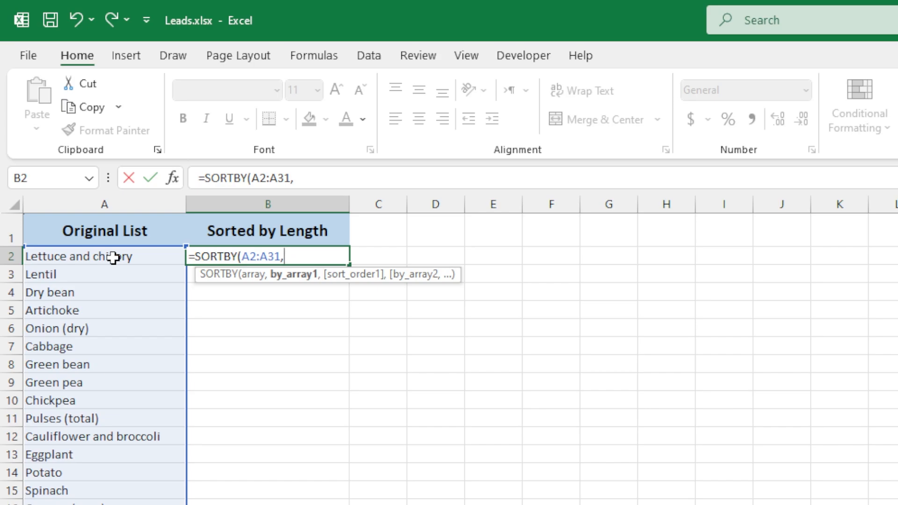
# Add LEN(A2:A31) as the sort key and enter the formula =SORTBY(A2:A31,LEN(A2:A31))
pyautogui.write('len')
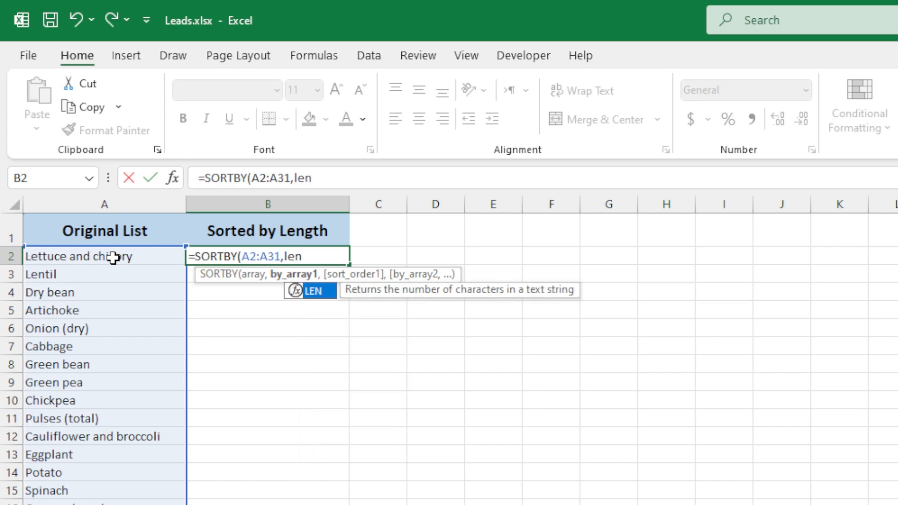
pyautogui.press('Tab')
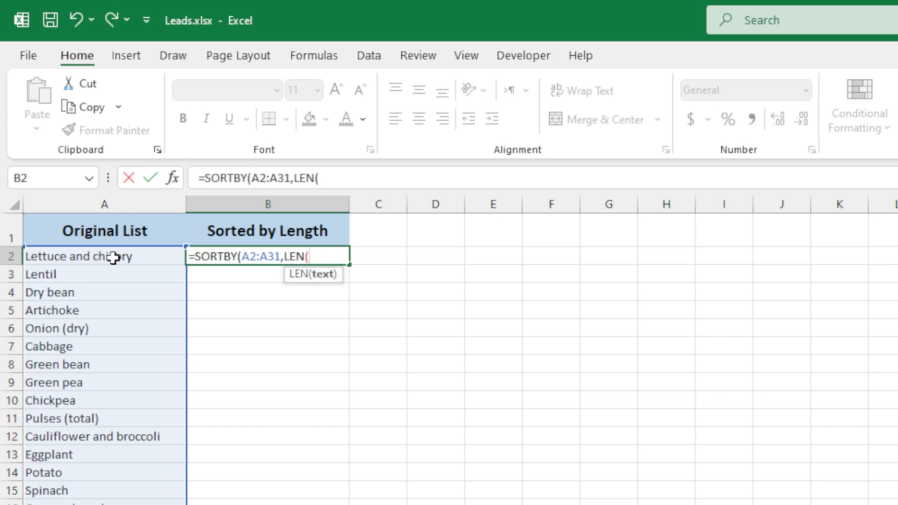
pyautogui.click(114, 257)
pyautogui.hotkey('ctrl', 'shift', 'Down')
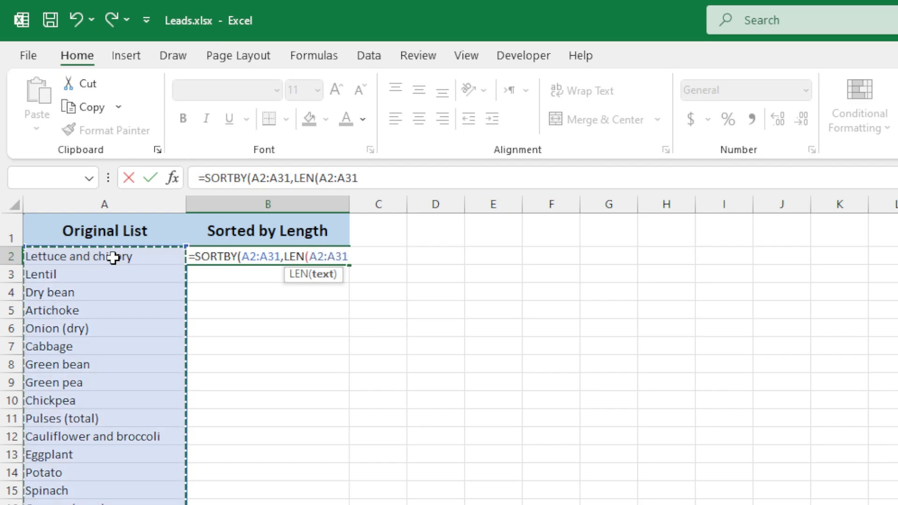
pyautogui.write(')')
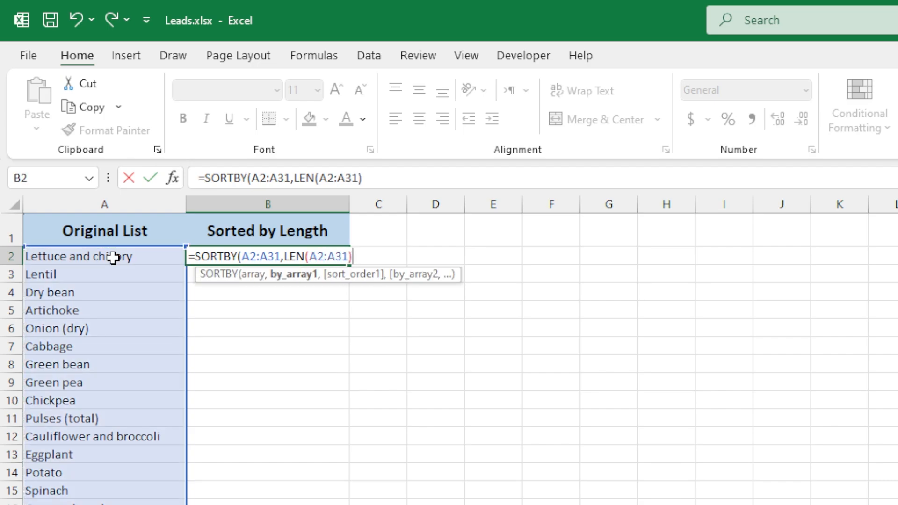
pyautogui.write(')')
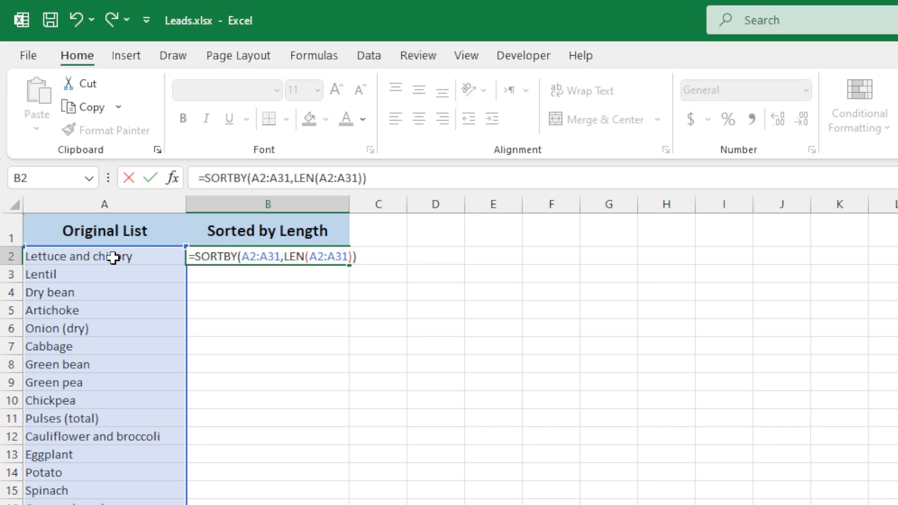
pyautogui.press('Return')
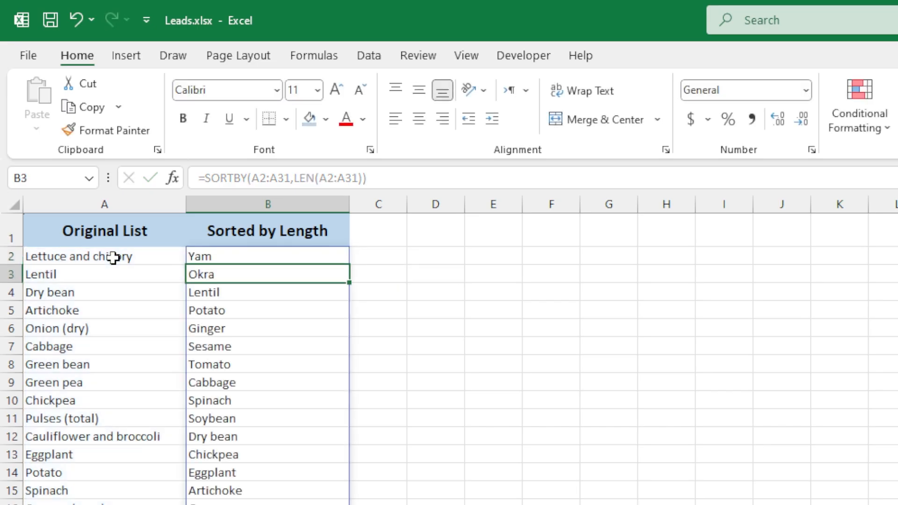
# Review the length-sorted list in the Sorted by Length column against the original
pyautogui.press('Up')
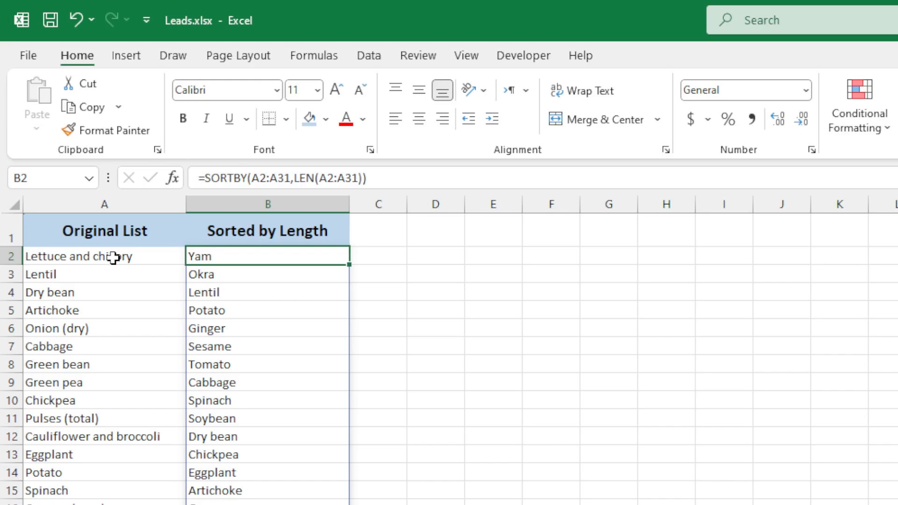
pyautogui.press('Left')
pyautogui.press('Up')
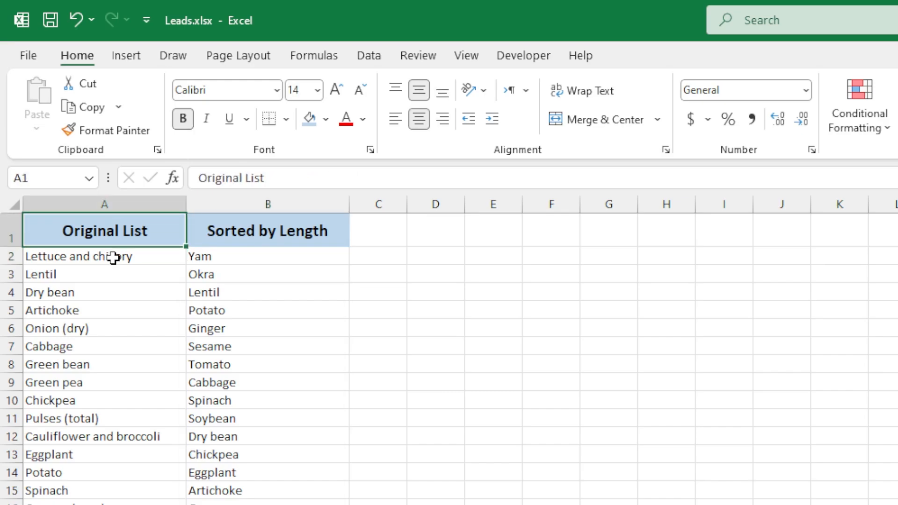
pyautogui.press('Down')
pyautogui.press('Right')
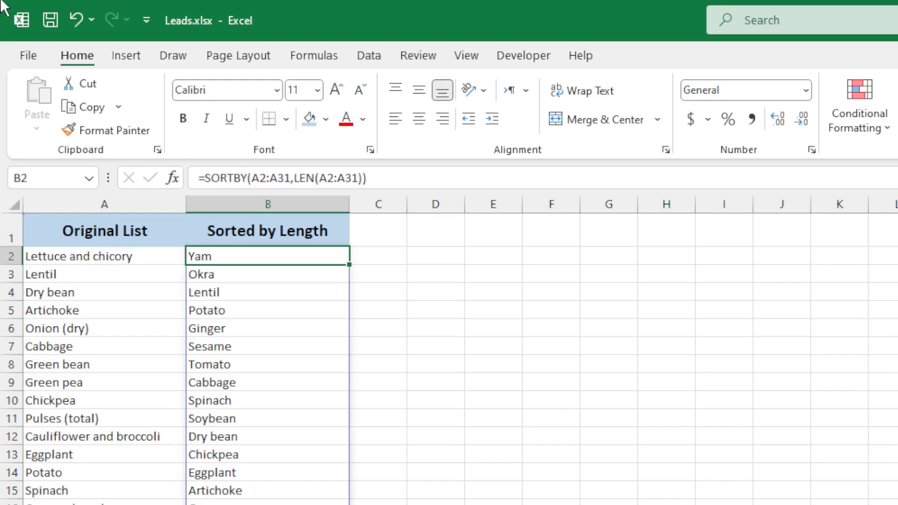
pyautogui.press('Down')
pyautogui.press('Down')
pyautogui.press('Down')
pyautogui.press('Down')
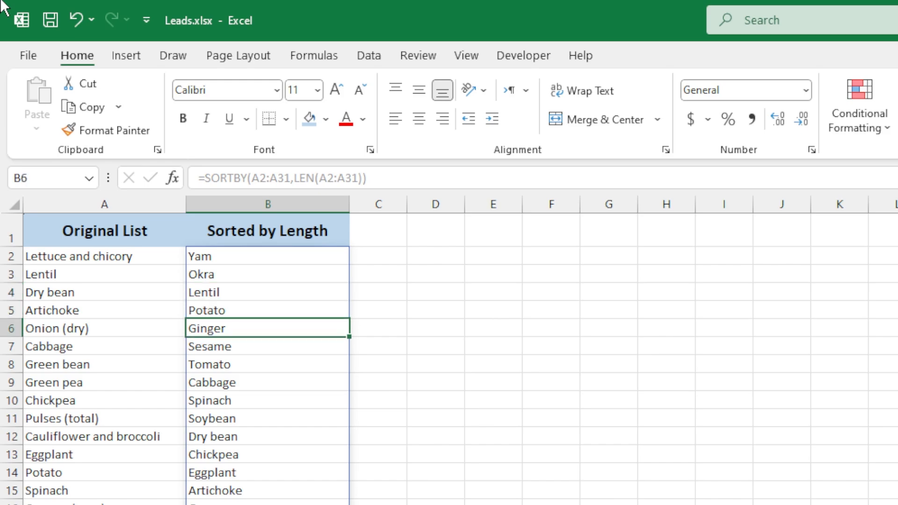
pyautogui.press('Down')
pyautogui.press('Up')
pyautogui.press('Up')
pyautogui.press('Up')
pyautogui.press('Up')
pyautogui.press('Up')
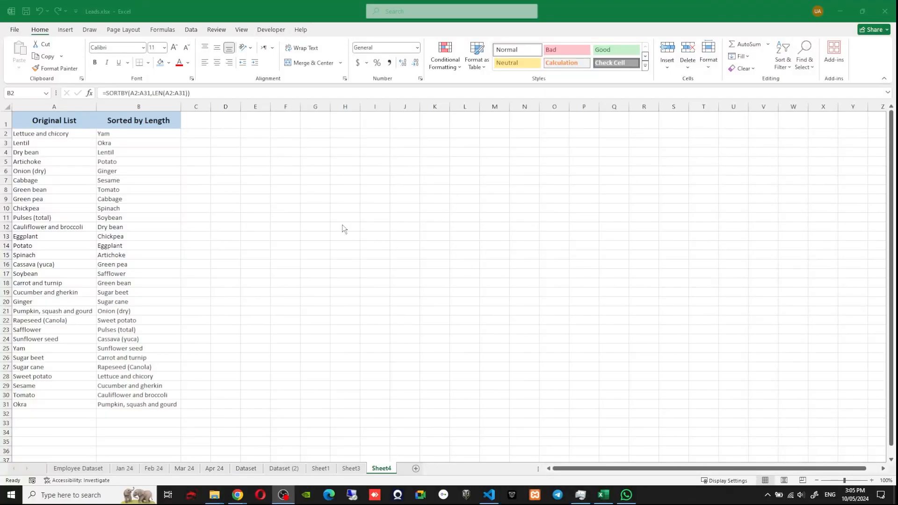
# Edit the B2 formula to add a sort order of -1 so the list sorts by length in descending order
pyautogui.click(114, 135)
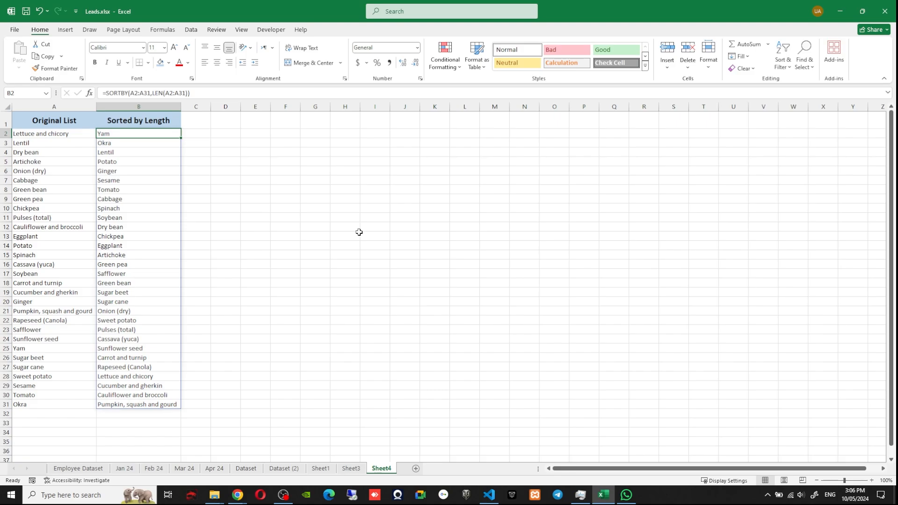
pyautogui.press('F2')
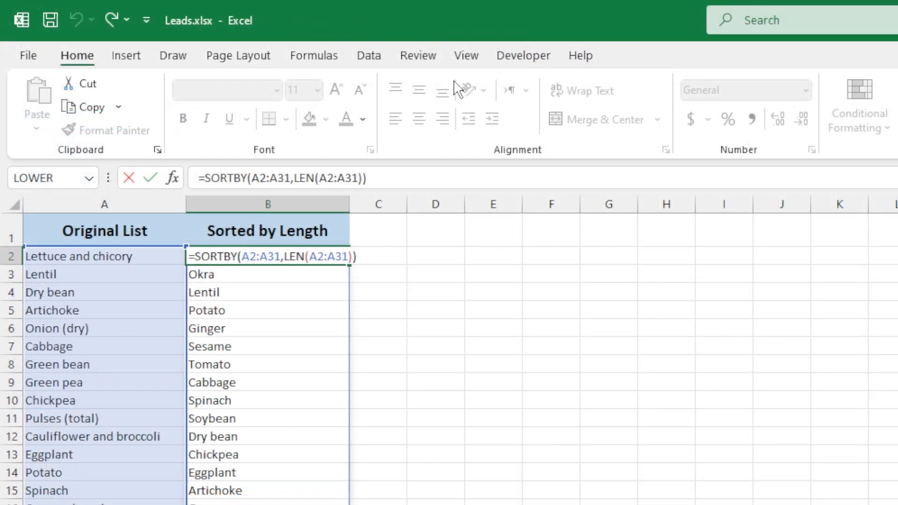
pyautogui.press('Left')
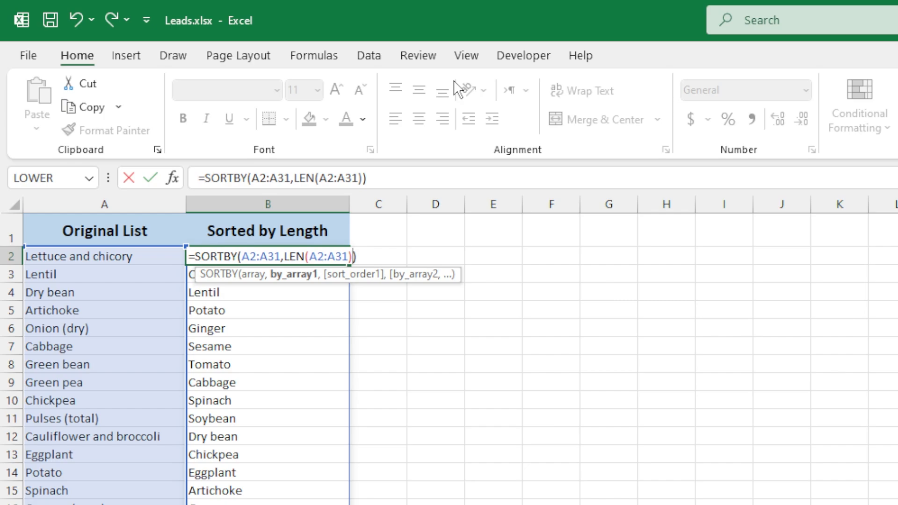
pyautogui.write(',')
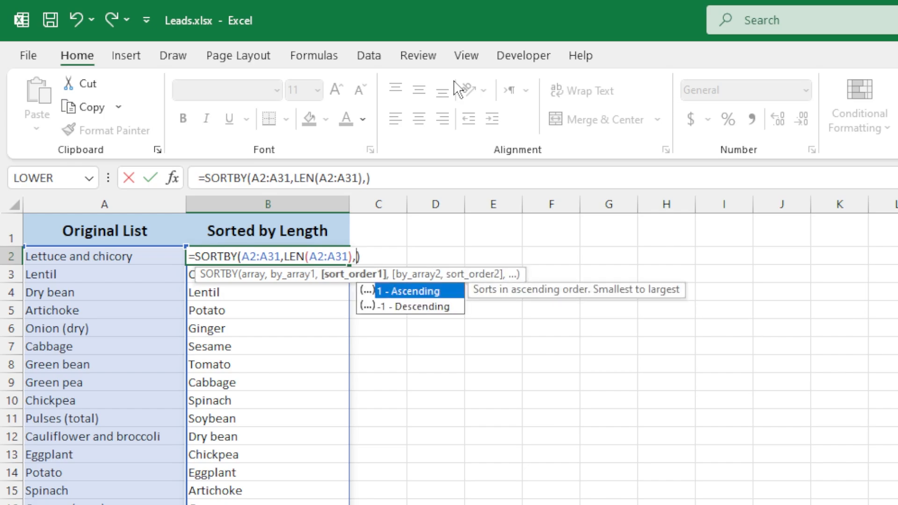
pyautogui.press('Down')
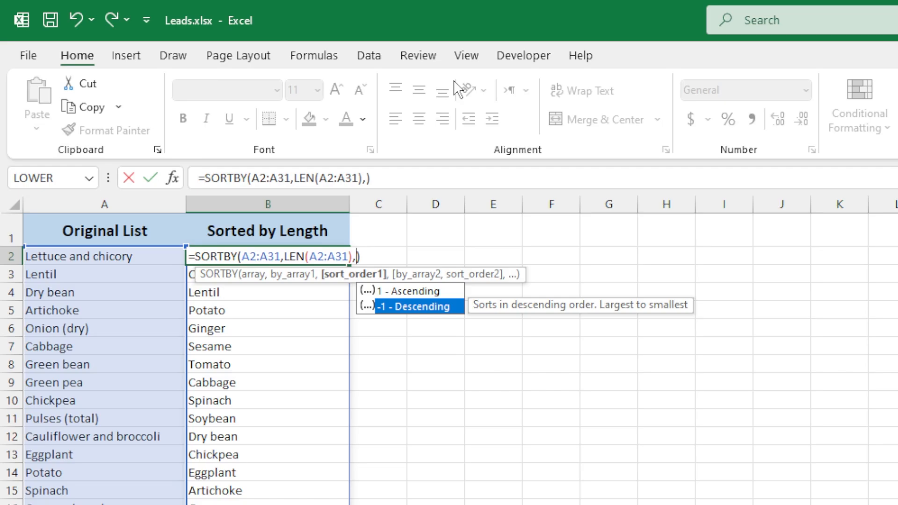
pyautogui.press('Tab')
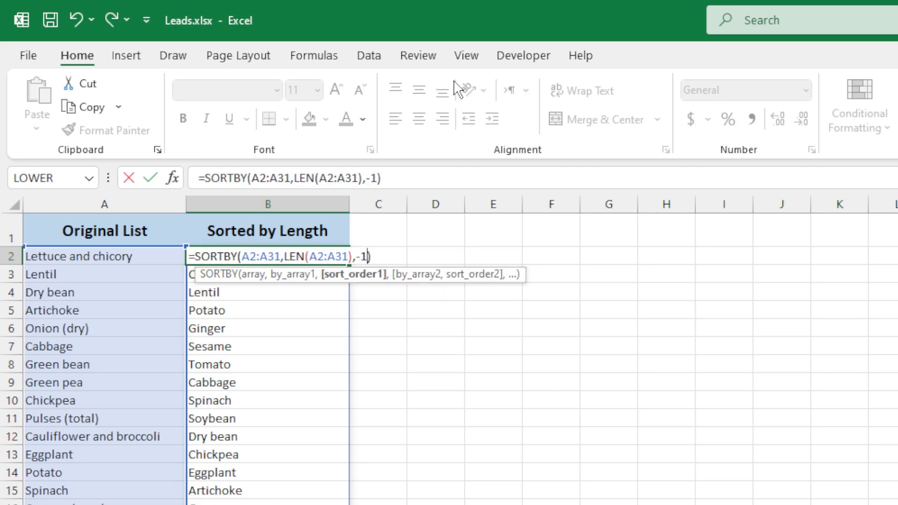
pyautogui.press('Return')
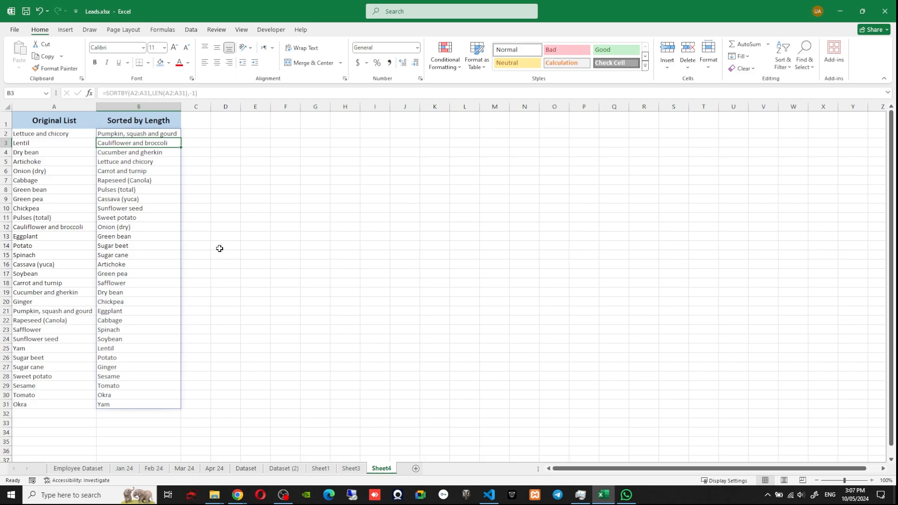
# Inspect the top cells of the Sorted by Length column to check the longest names come first
pyautogui.click(141, 132)
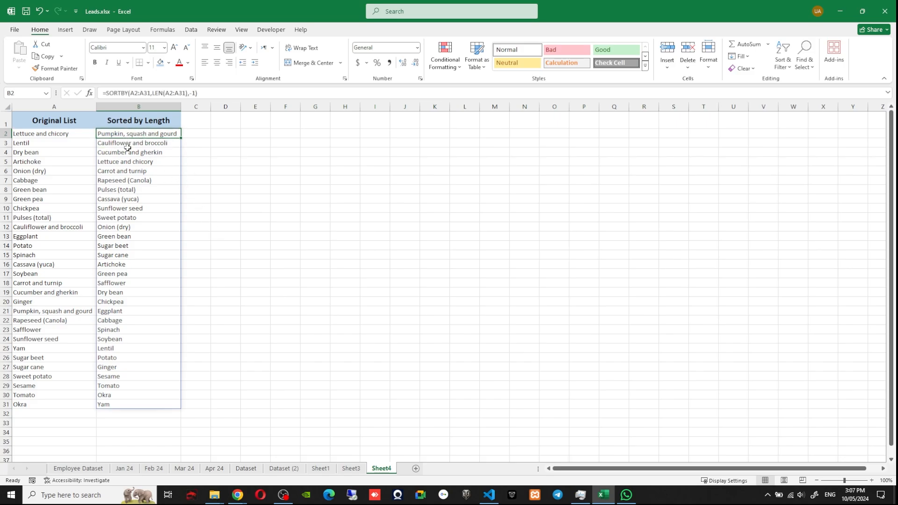
pyautogui.click(128, 145)
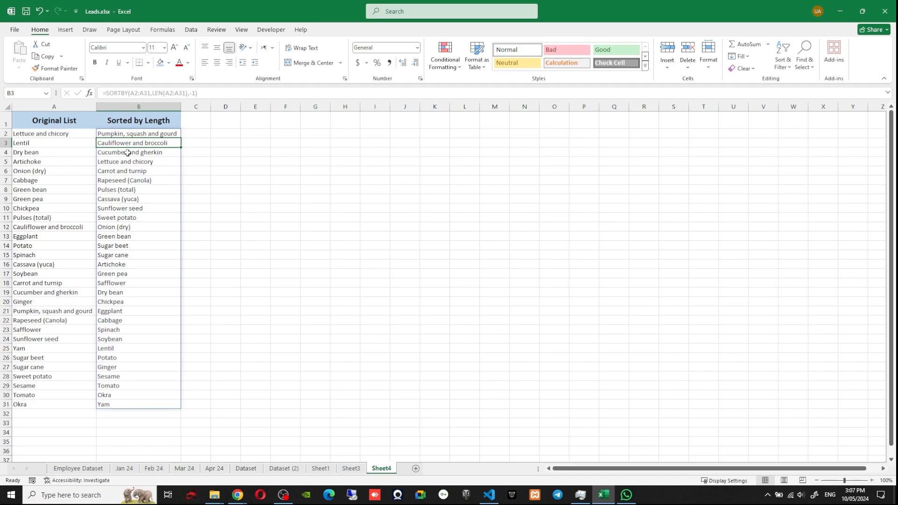
pyautogui.click(128, 153)
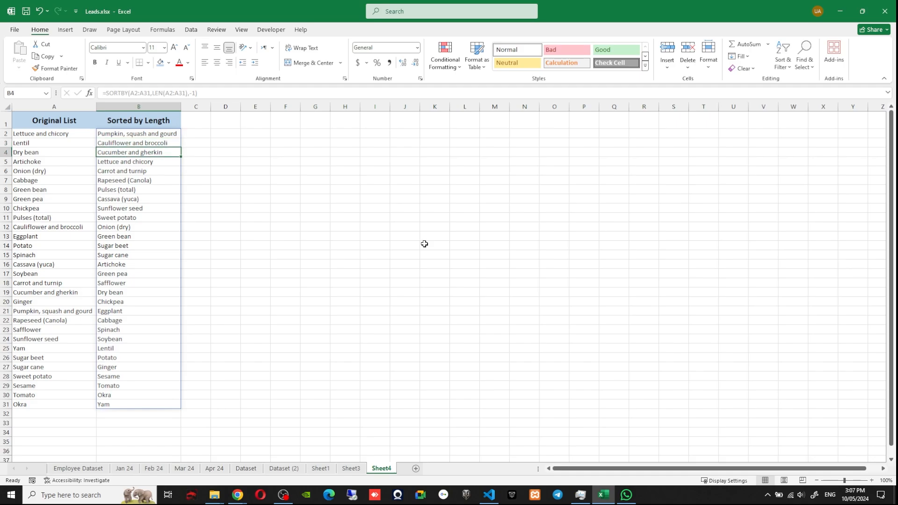